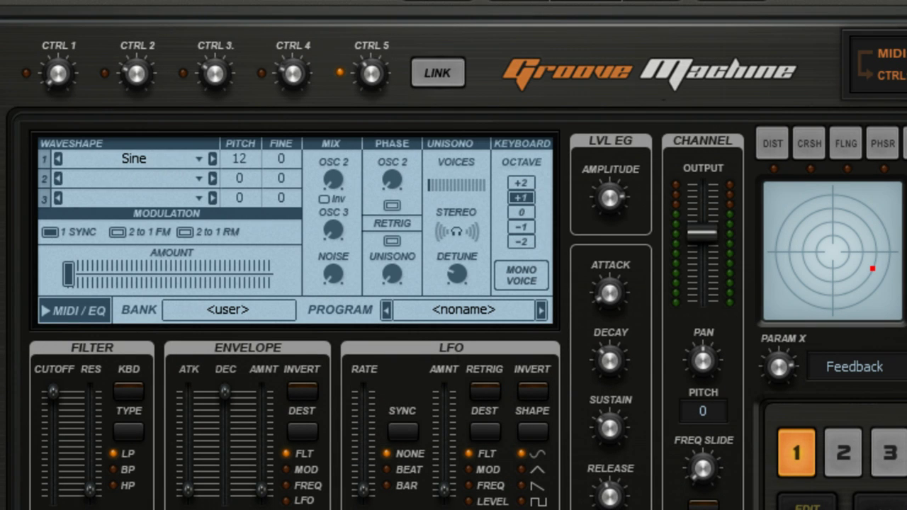
# Step: Switch synth part 1 back and forth between the MIDI/EQ and oscillator pages
pyautogui.click(89, 319)
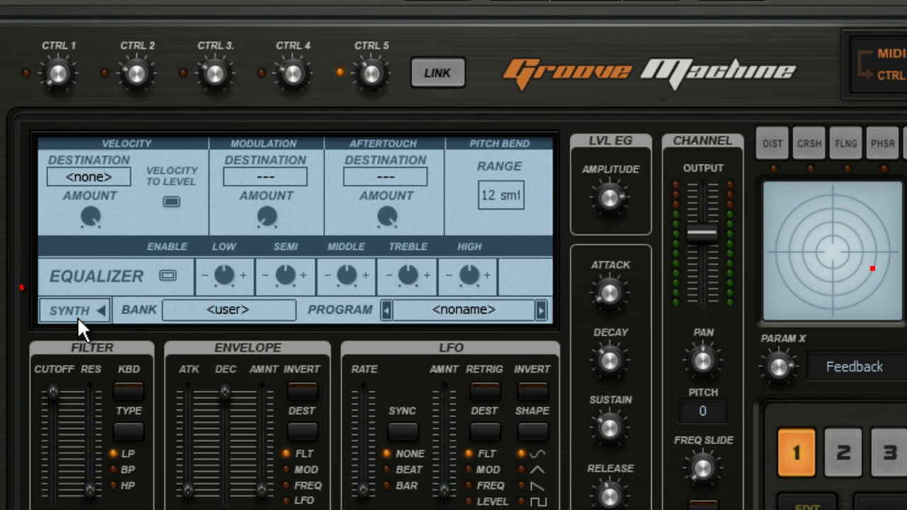
pyautogui.click(77, 313)
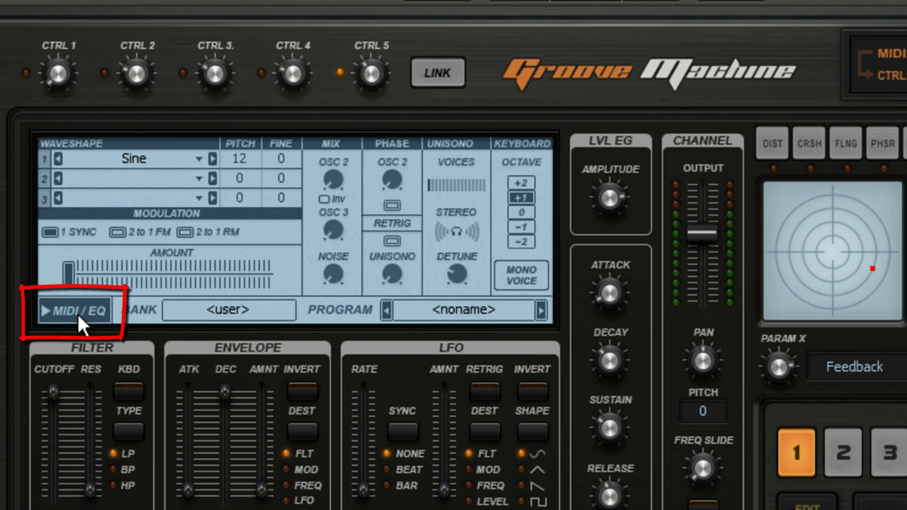
pyautogui.click(77, 313)
pyautogui.click(77, 313)
pyautogui.click(77, 312)
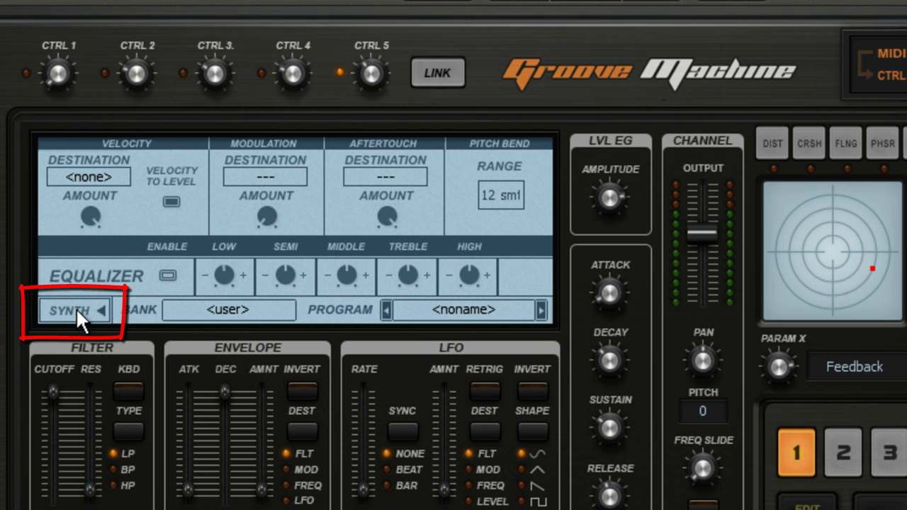
pyautogui.click(76, 308)
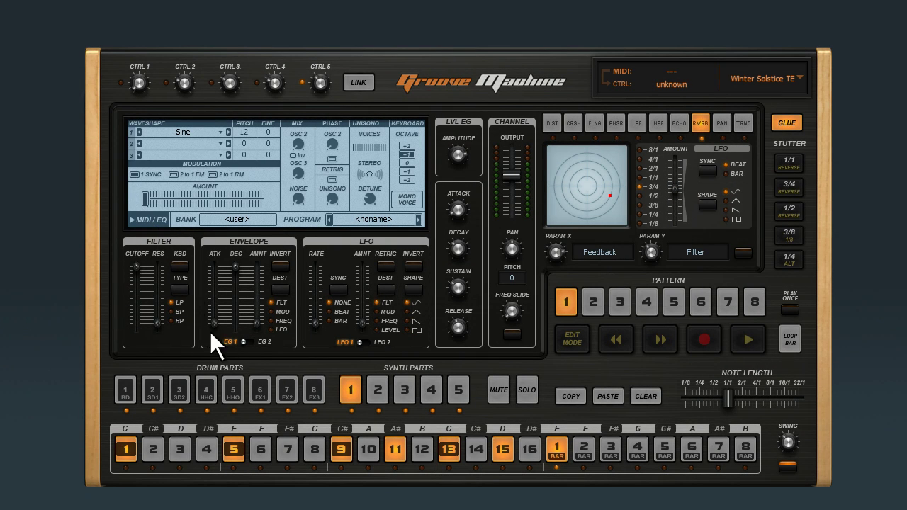
# Step: Step through drum parts 5, 4, 3 and 2 and synth part 1, showing the MIDI/EQ page
pyautogui.click(233, 391)
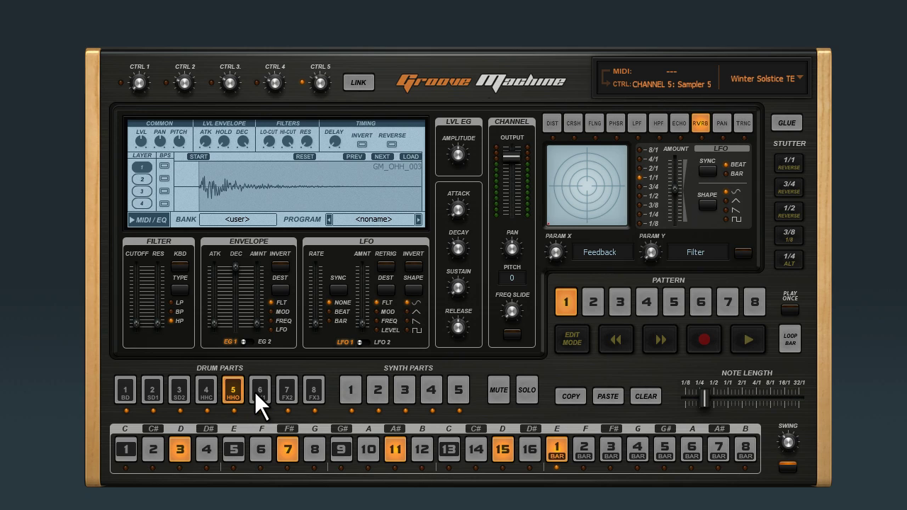
pyautogui.click(350, 389)
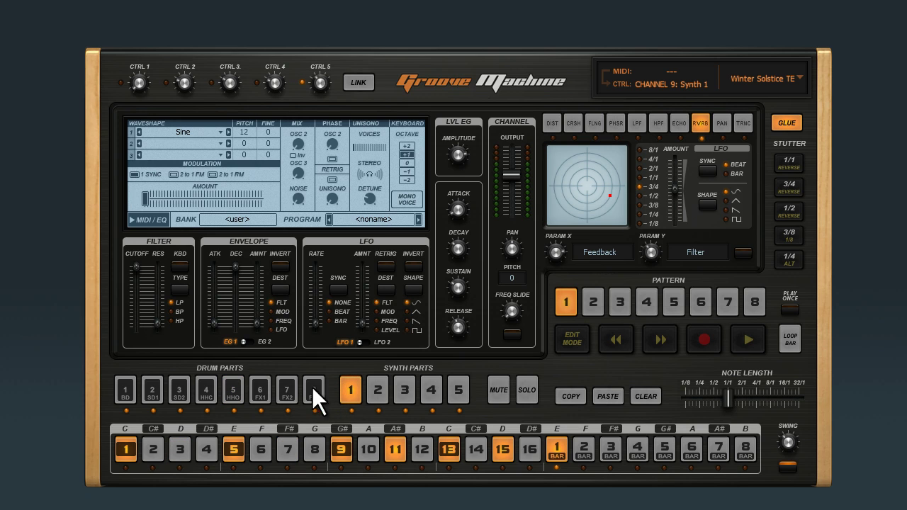
pyautogui.click(206, 389)
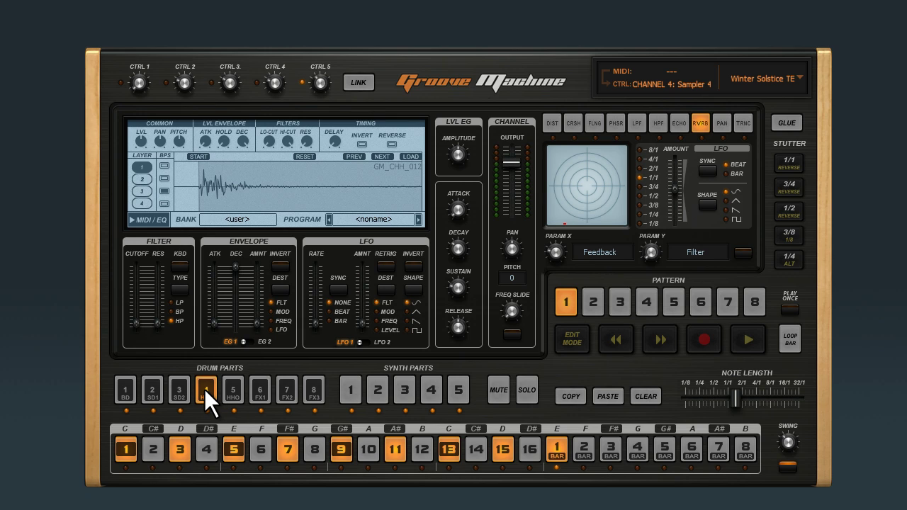
pyautogui.click(152, 219)
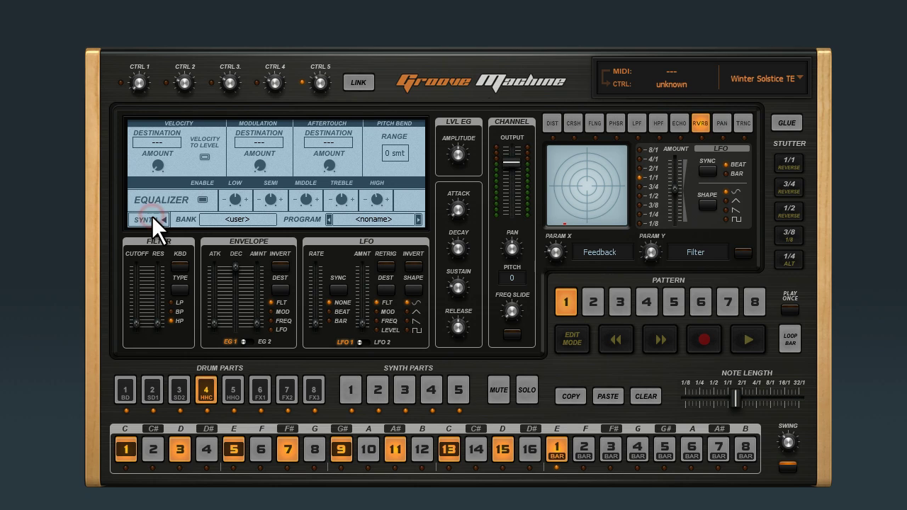
pyautogui.click(182, 384)
pyautogui.click(148, 389)
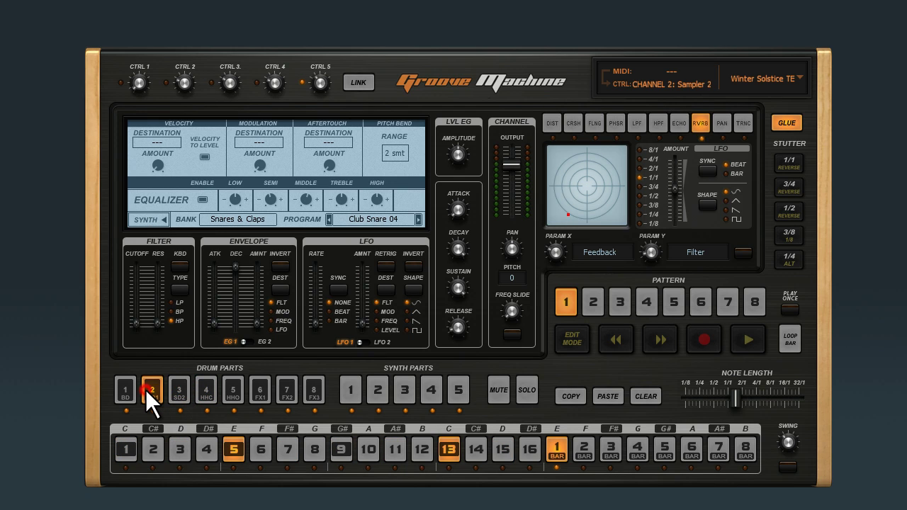
pyautogui.click(349, 378)
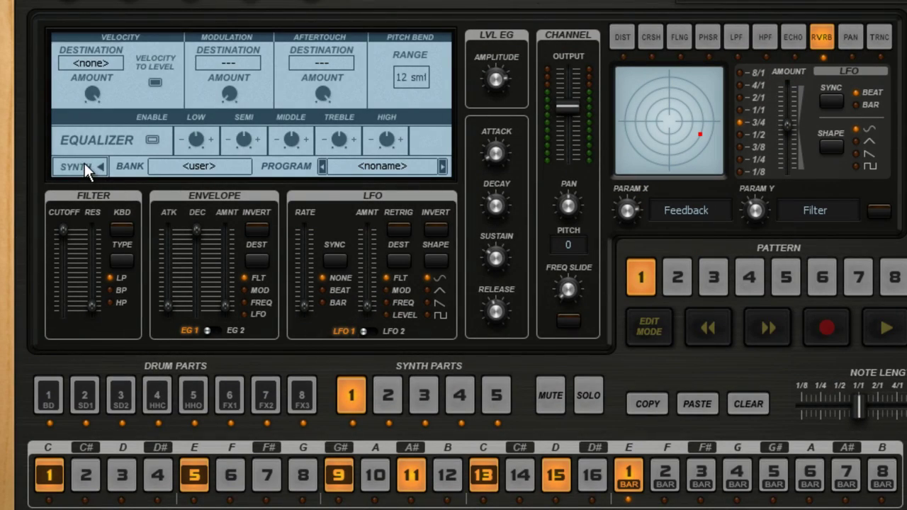
# Step: Return to the synth oscillator page, then select drum part 1 BD with Club Kick 03 loaded
pyautogui.click(85, 167)
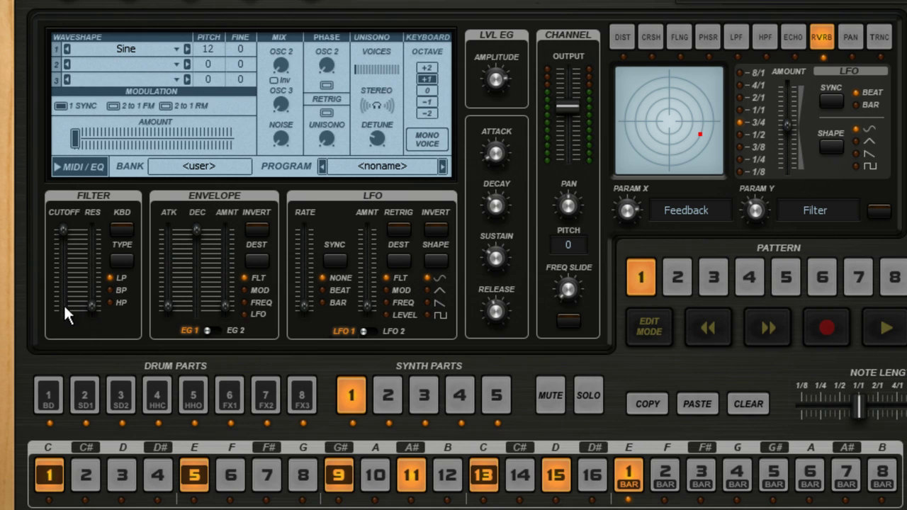
pyautogui.click(51, 398)
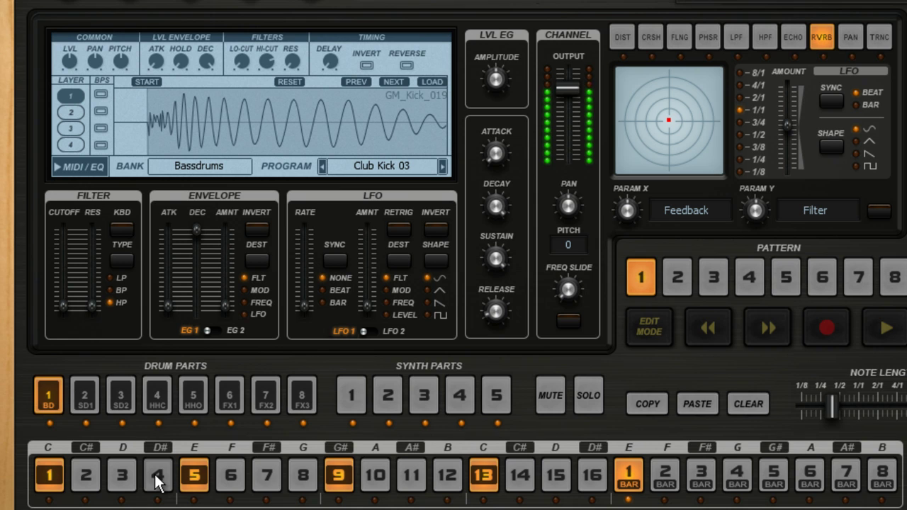
pyautogui.click(352, 398)
pyautogui.click(342, 479)
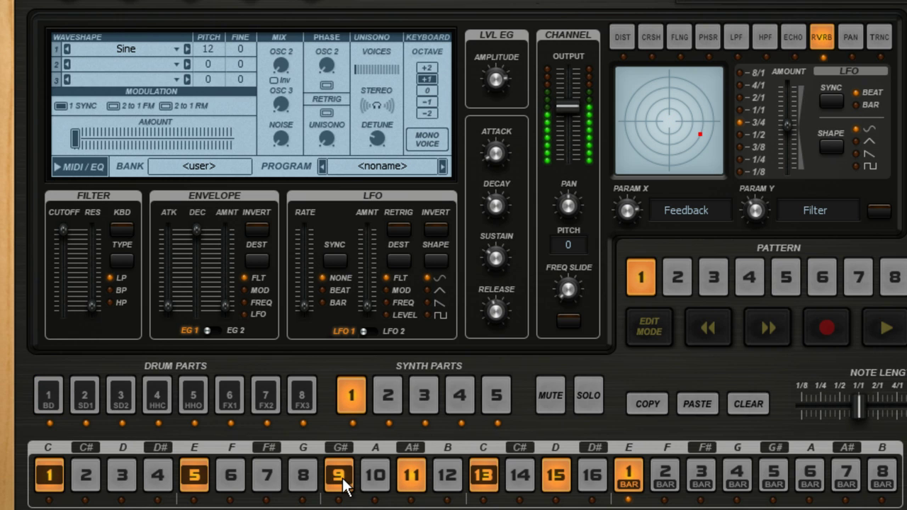
pyautogui.click(52, 387)
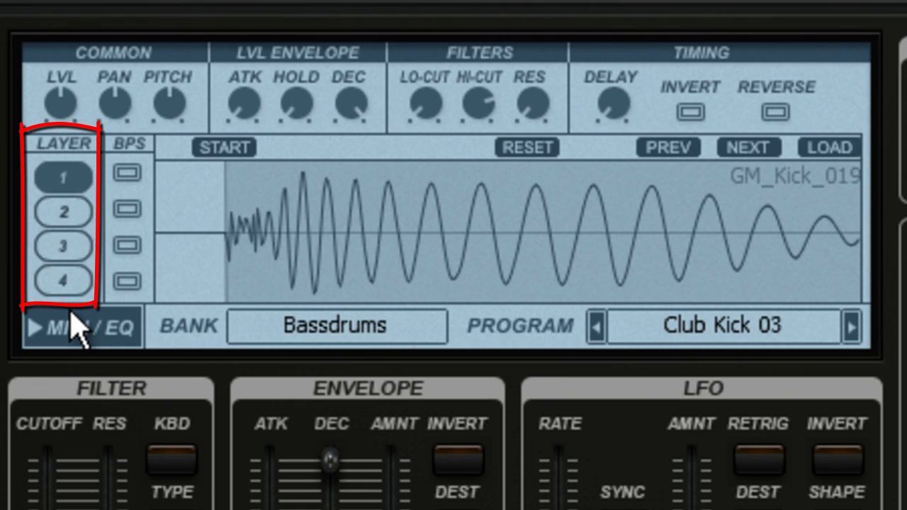
# Step: View kick layers 2, 3 and 4, then go back to layer 2
pyautogui.click(67, 212)
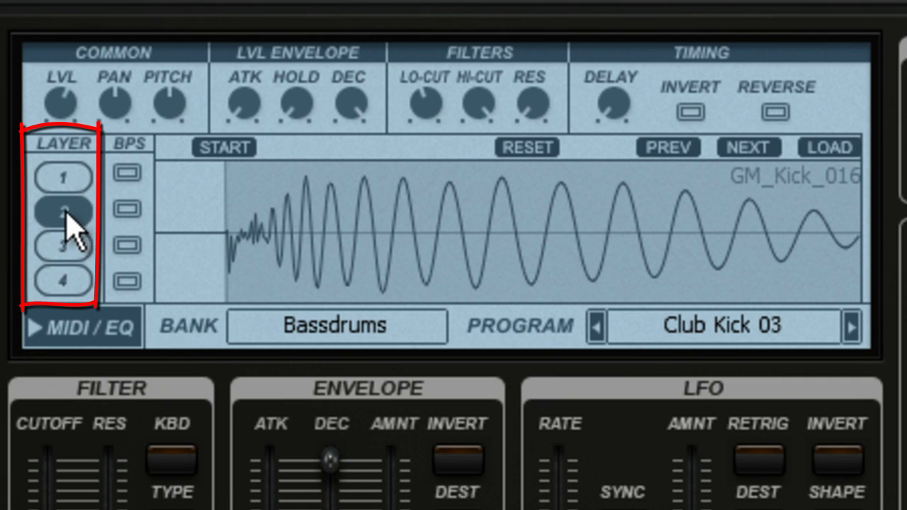
pyautogui.click(67, 248)
pyautogui.click(68, 281)
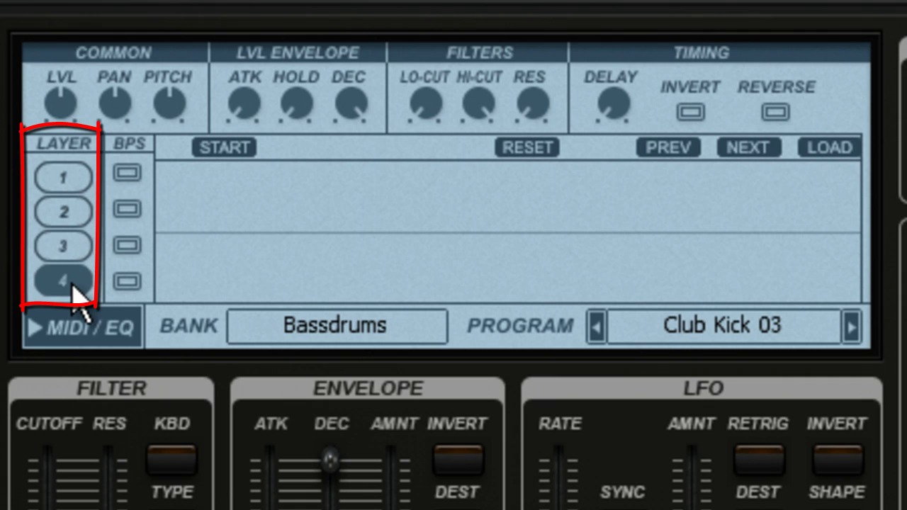
pyautogui.click(73, 212)
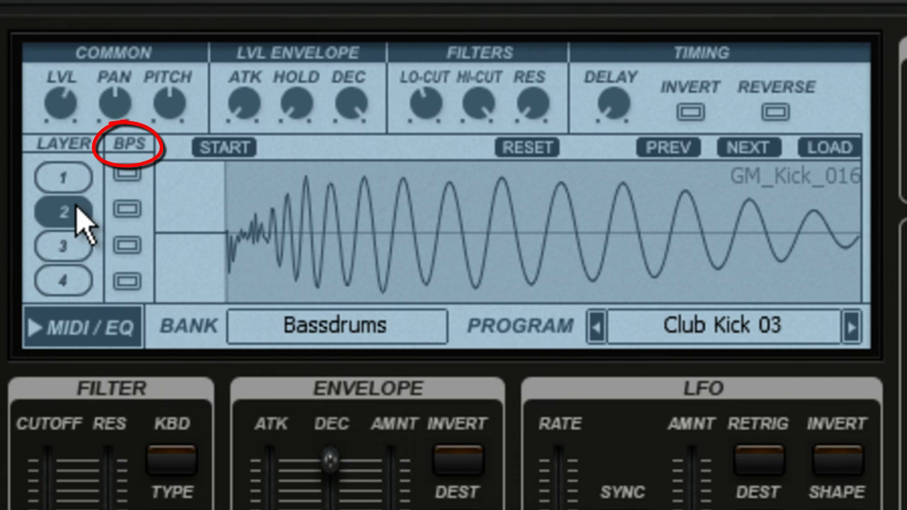
# Step: Toggle layer 2 bypass on and off, return to layer 1, and show the drum program list
pyautogui.click(129, 209)
pyautogui.click(136, 210)
pyautogui.click(74, 181)
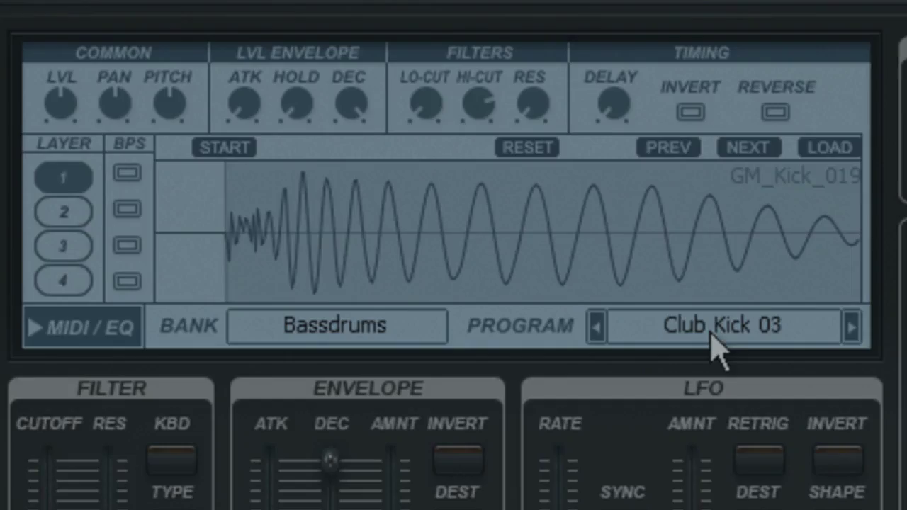
pyautogui.click(711, 333)
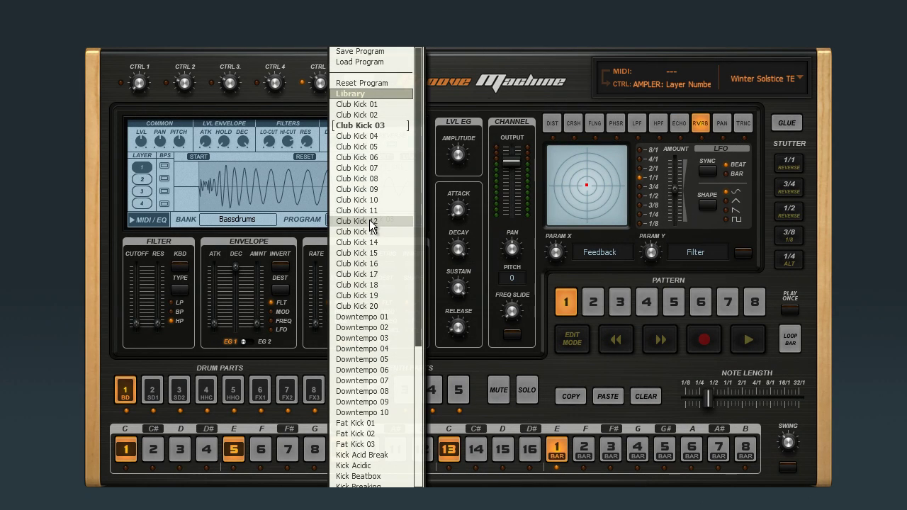
# Step: Close the program list keeping Club Kick 03, then open and close the bank list keeping Bassdrums
pyautogui.click(243, 219)
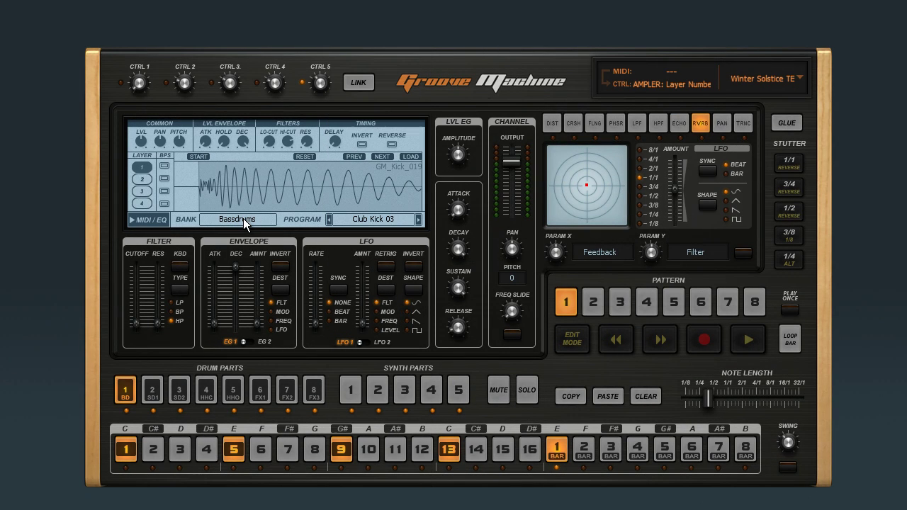
pyautogui.click(243, 218)
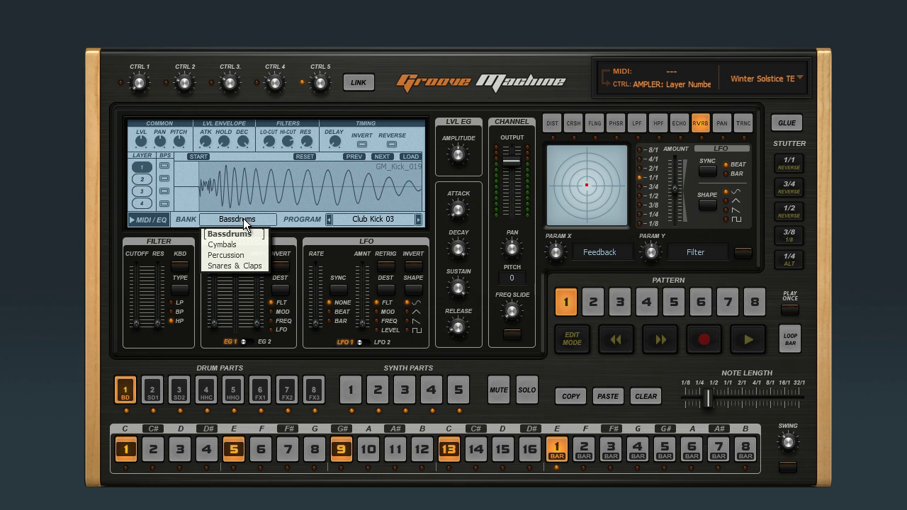
pyautogui.click(274, 199)
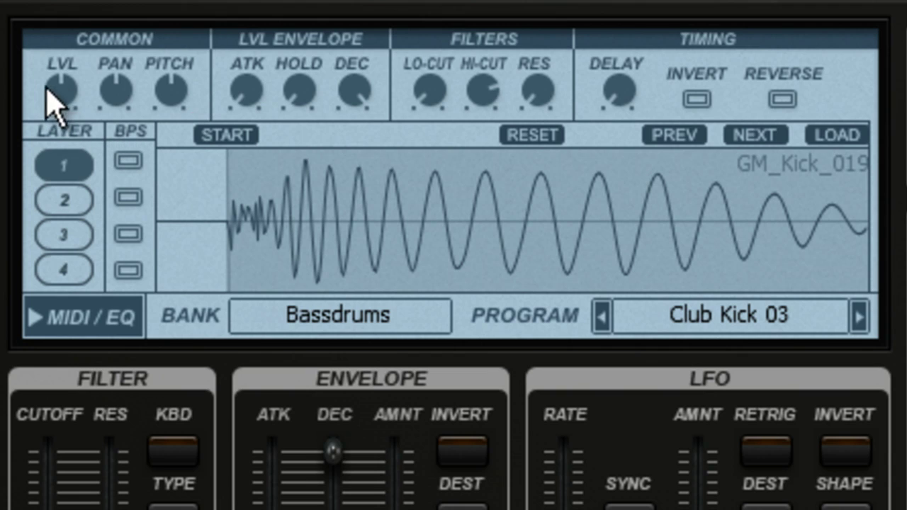
# Step: Set kick layer 1 level to 13% and pitch near 46.5%, then raise layer 2 attack to 73%
pyautogui.moveTo(62, 80); pyautogui.dragTo(108, 91)
pyautogui.moveTo(186, 62); pyautogui.dragTo(188, 98)
pyautogui.click(66, 210)
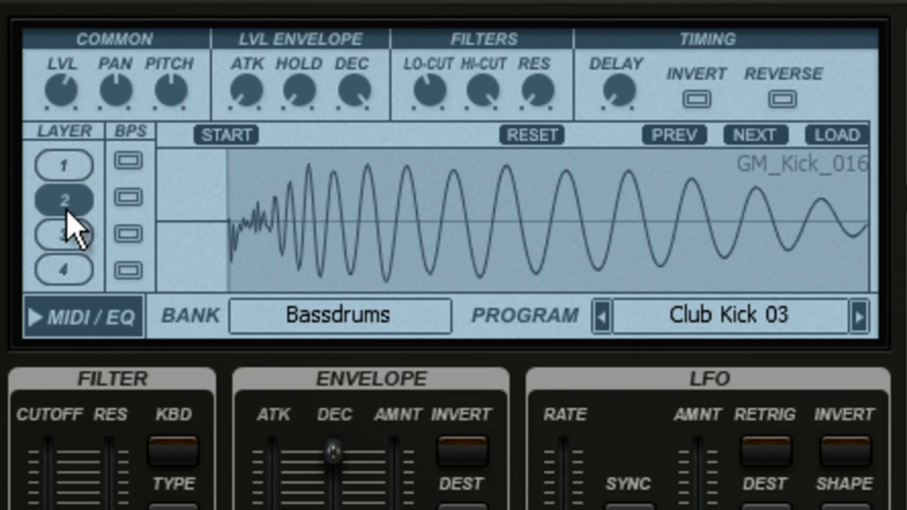
pyautogui.moveTo(248, 108)
pyautogui.moveTo(244, 96); pyautogui.dragTo(235, 0)
# Step: On layer 1 set hold 39.5%, decay 54.5%, low-cut 24%, resonance 26%, delay 18%, and reverse it
pyautogui.click(66, 166)
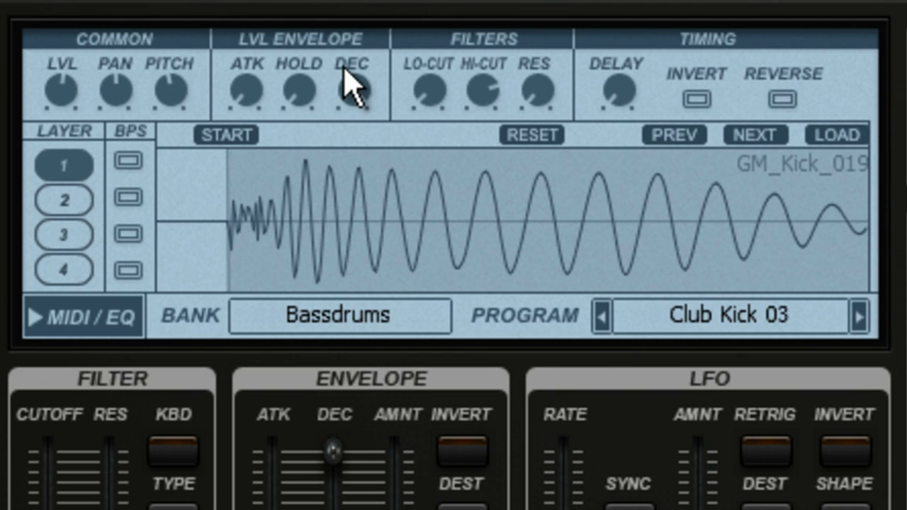
pyautogui.moveTo(304, 106); pyautogui.dragTo(303, 78)
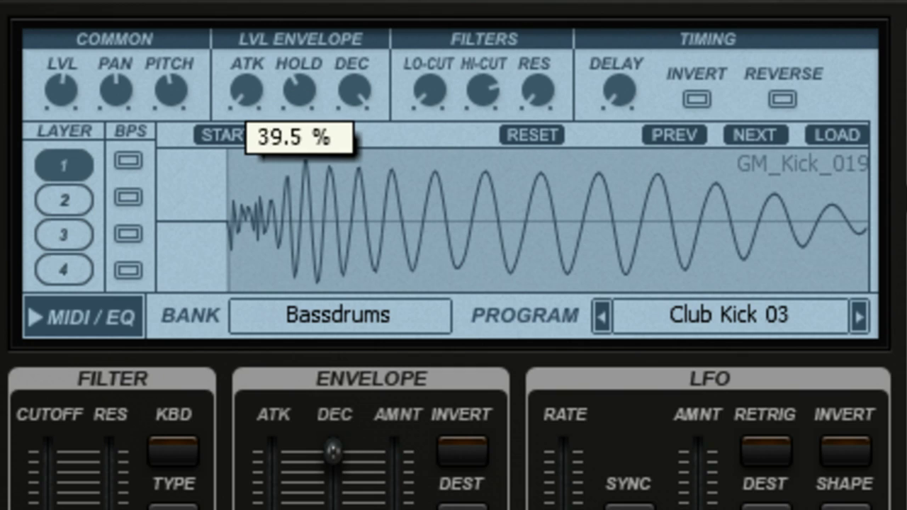
pyautogui.moveTo(354, 88)
pyautogui.moveTo(354, 89); pyautogui.dragTo(280, 280)
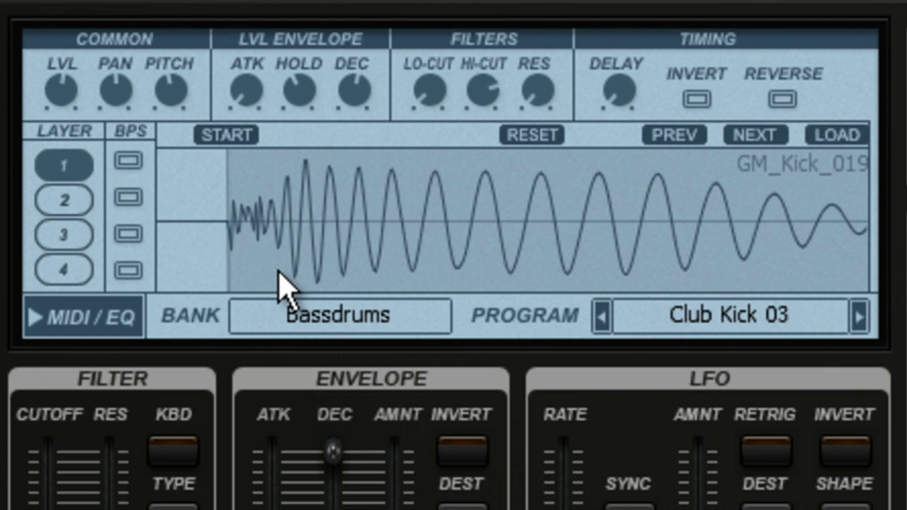
pyautogui.moveTo(432, 93); pyautogui.dragTo(457, 4)
pyautogui.moveTo(537, 114); pyautogui.dragTo(515, 4)
pyautogui.moveTo(617, 117); pyautogui.dragTo(602, 32)
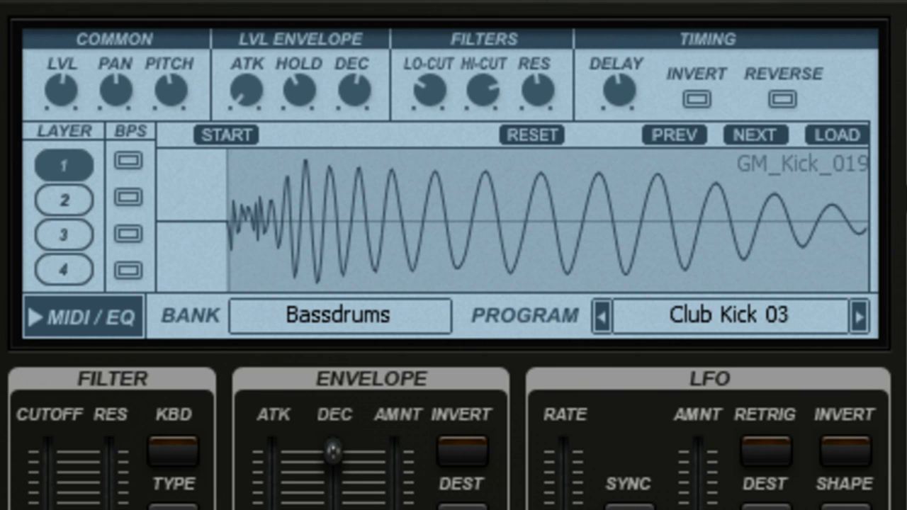
pyautogui.click(779, 99)
# Step: Invert the kick layer's polarity, then bypass crash layer 1 and reverse layer 2's DM-CYM-CRS 03 sample
pyautogui.click(697, 100)
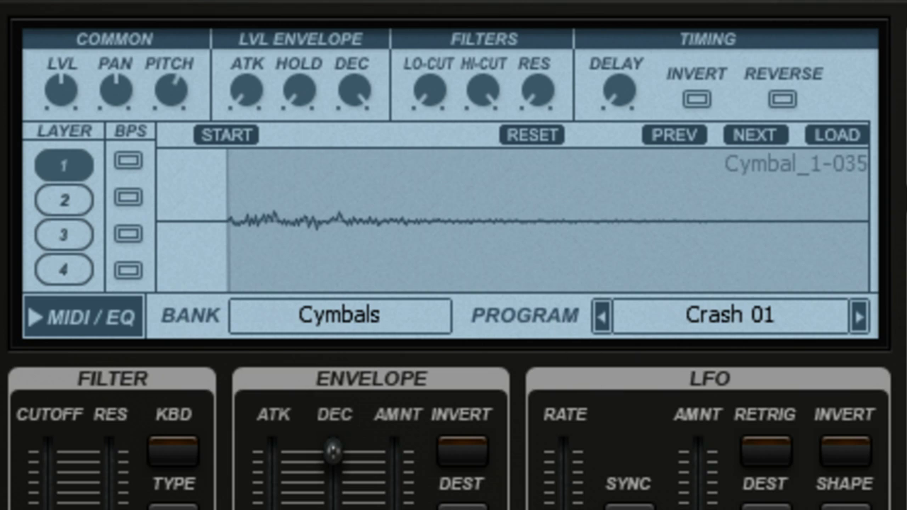
pyautogui.click(81, 208)
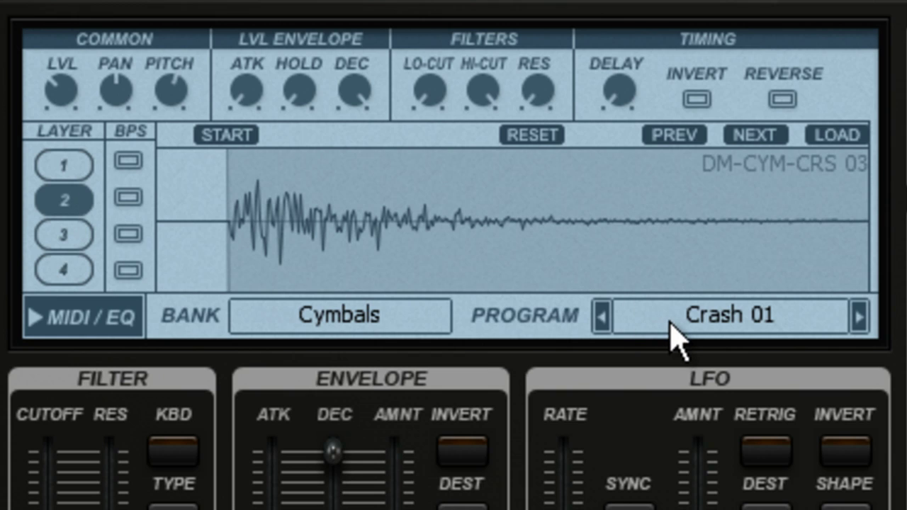
pyautogui.click(129, 162)
pyautogui.click(783, 100)
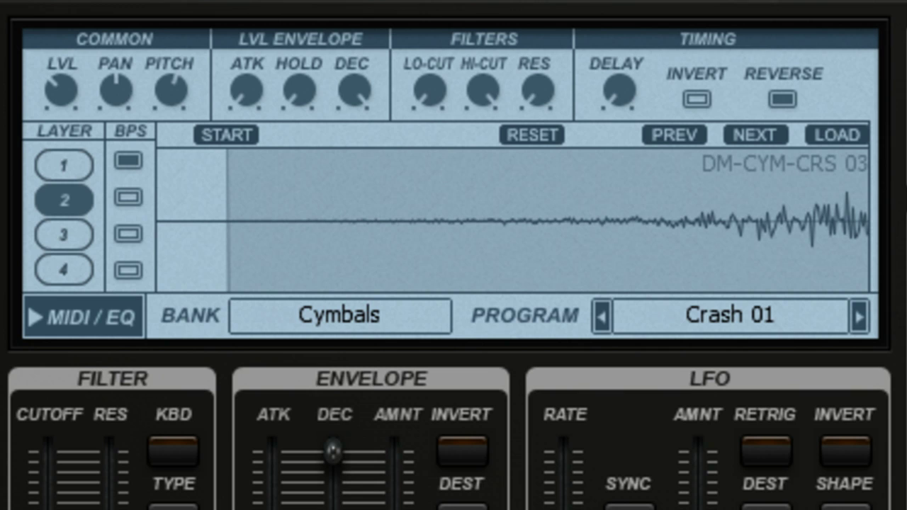
# Step: Raise the crash layer's low-cut to 41.5% and trim the start of the reversed sample
pyautogui.moveTo(425, 71)
pyautogui.moveTo(423, 71); pyautogui.dragTo(545, 89)
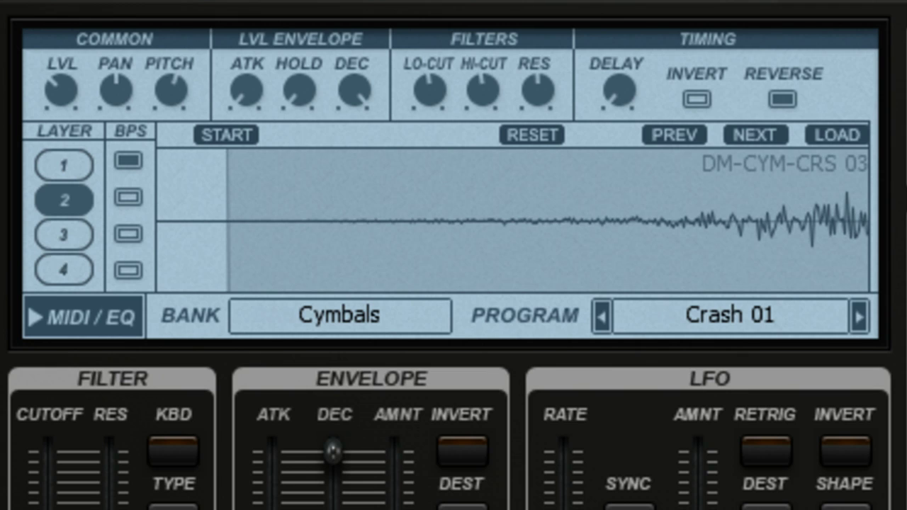
pyautogui.moveTo(699, 253); pyautogui.dragTo(614, 253)
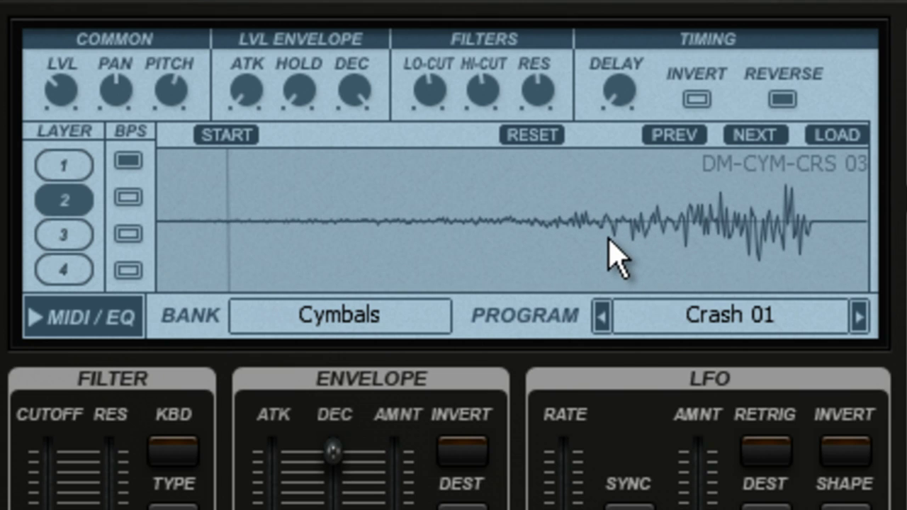
# Step: Step through Crash 02 and 03 back to Crash 01, cancel a sample load, and reset layer 2 to empty
pyautogui.click(859, 317)
pyautogui.click(863, 318)
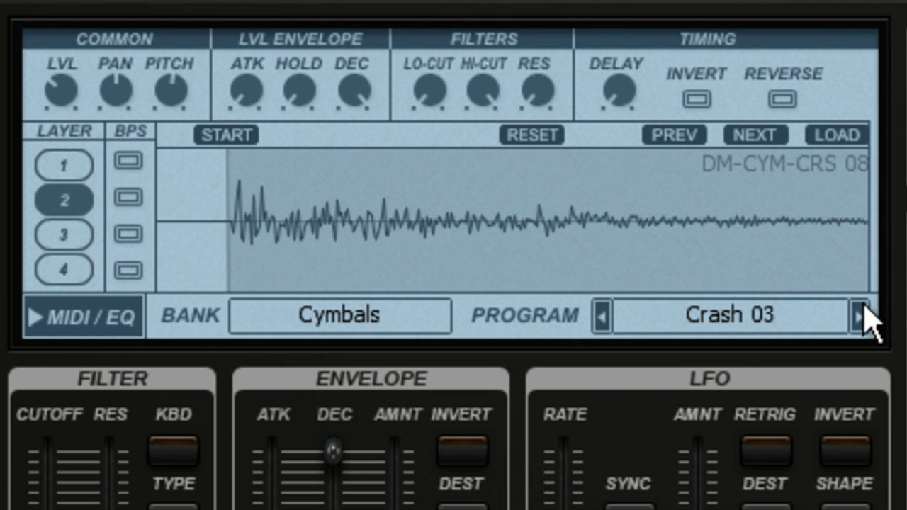
pyautogui.click(601, 318)
pyautogui.click(601, 319)
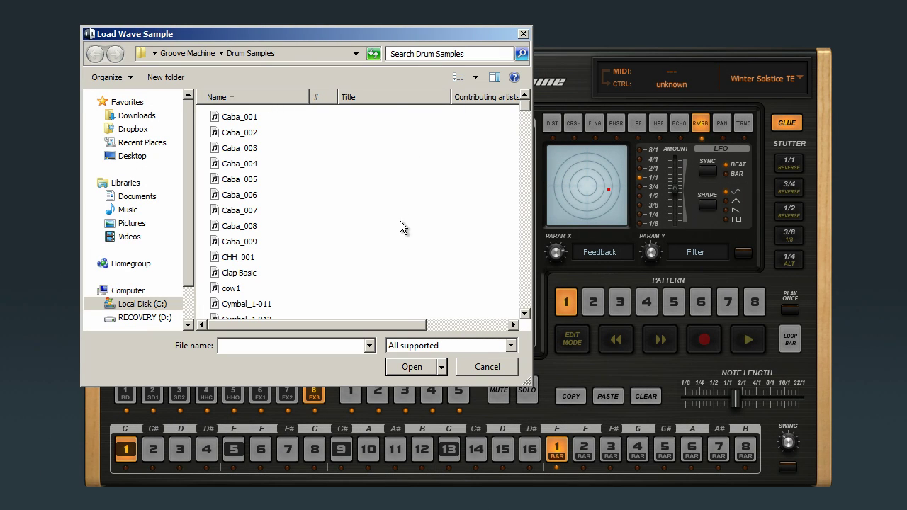
pyautogui.click(470, 369)
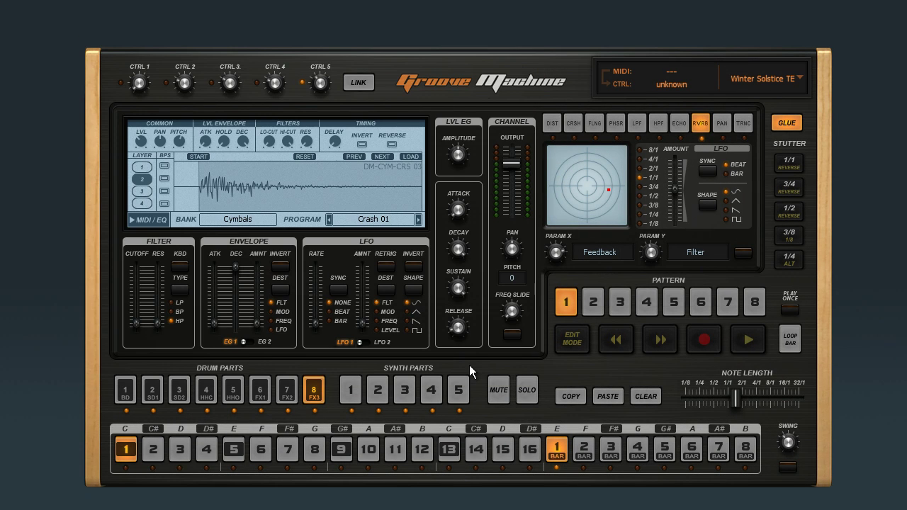
pyautogui.click(308, 157)
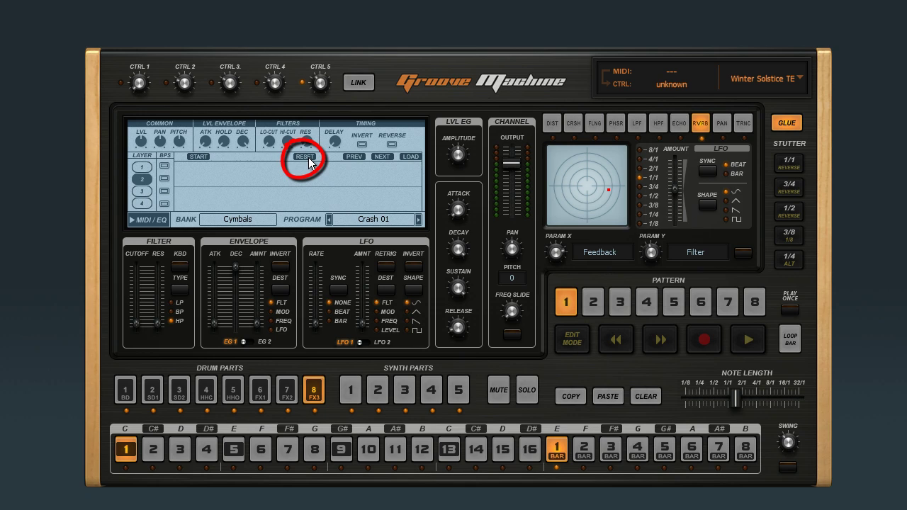